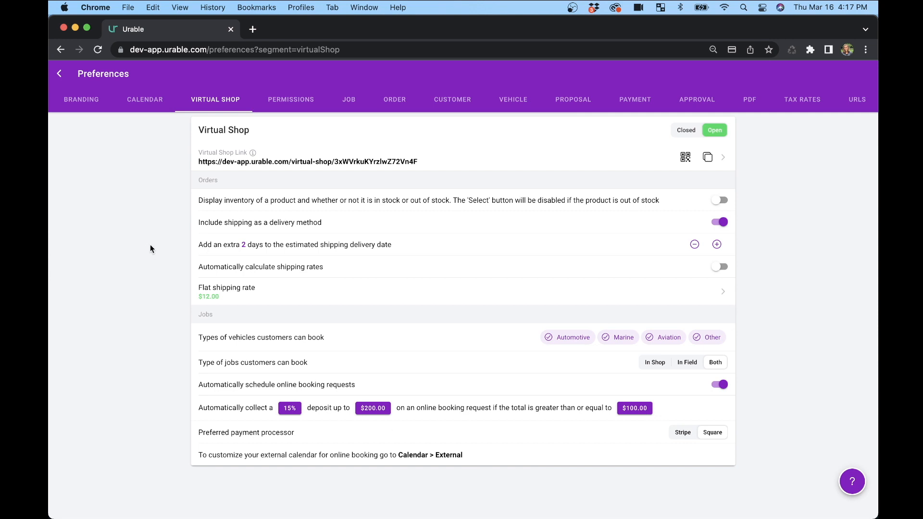
Step: Open the external calendar preferences for online booking
click(143, 109)
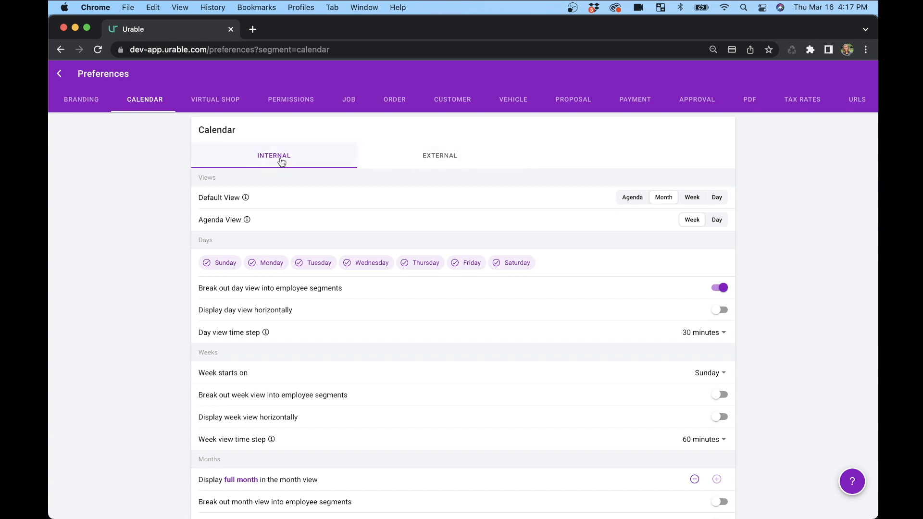
click(435, 163)
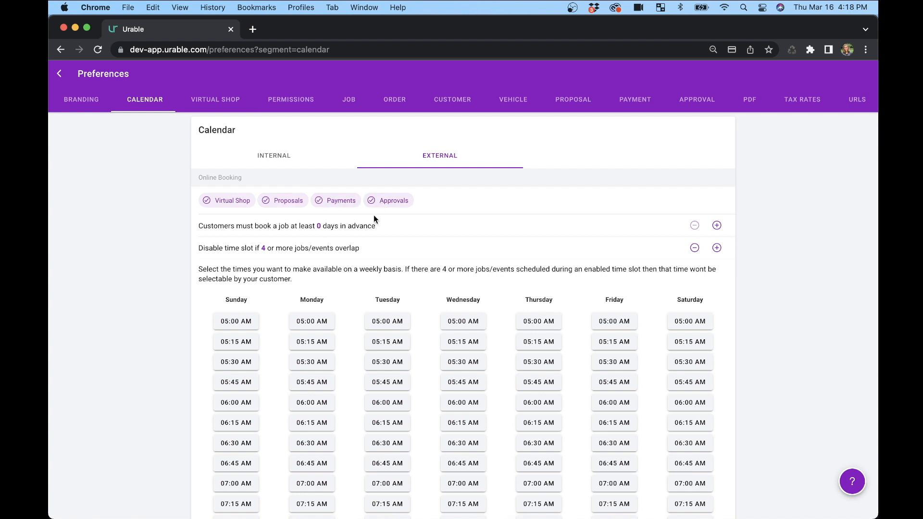
Step: Turn online booking for the Virtual Shop off and back on
click(225, 207)
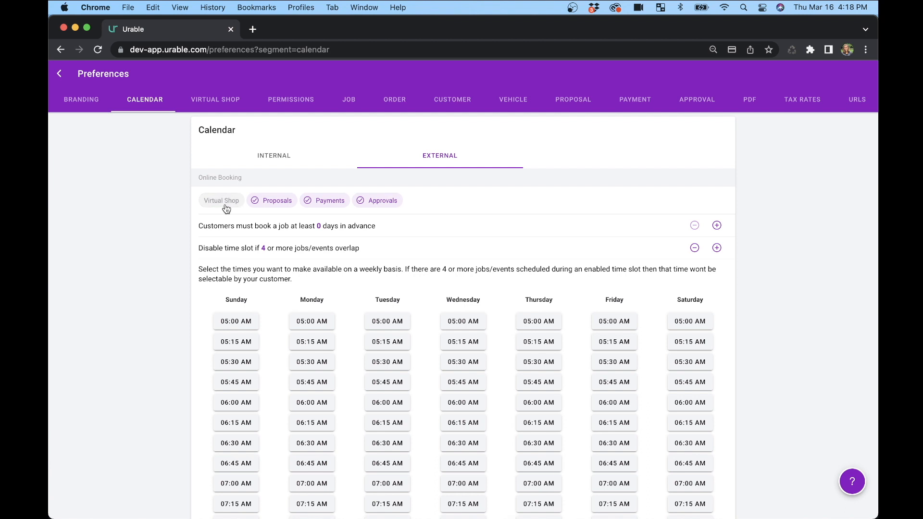
click(225, 207)
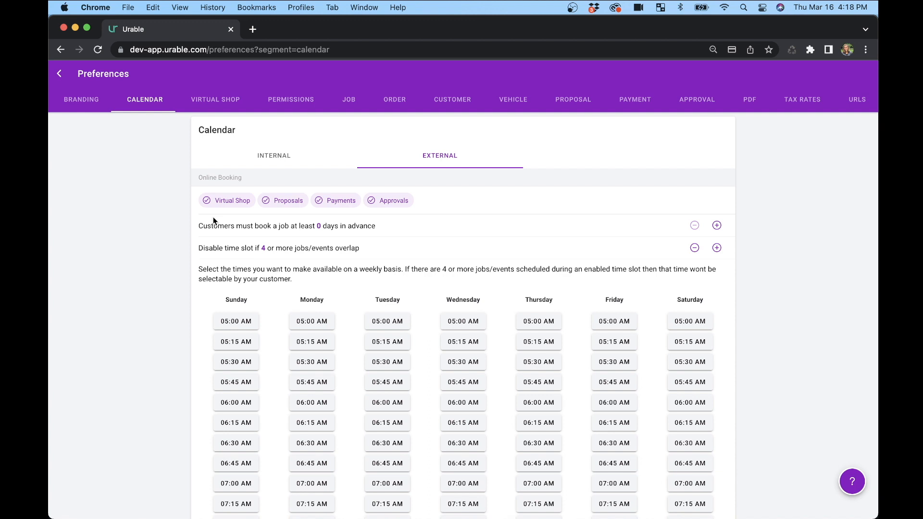
click(222, 204)
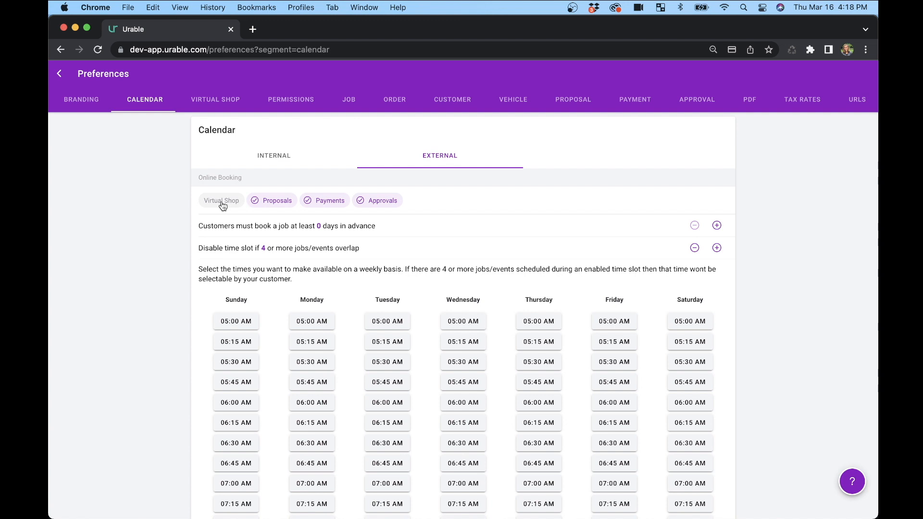
click(223, 204)
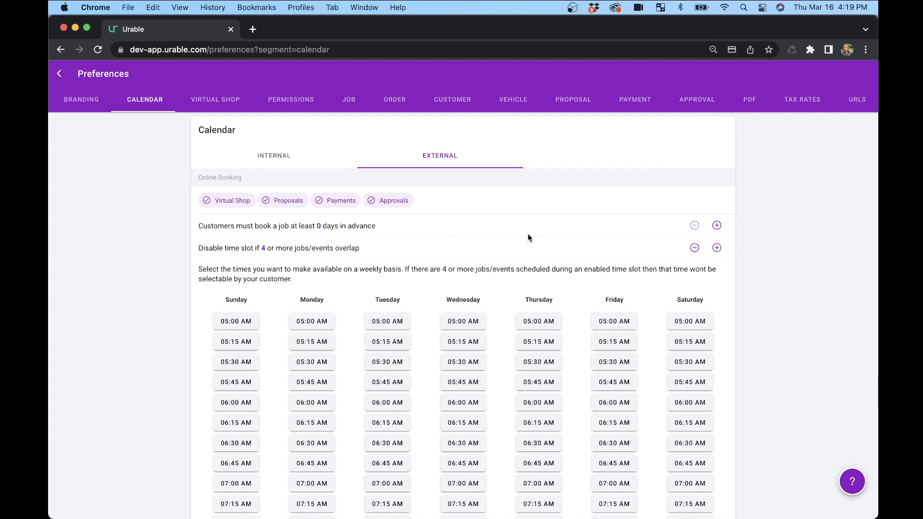
Step: Raise the minimum number of days customers must book in advance, and return it to 0
click(717, 226)
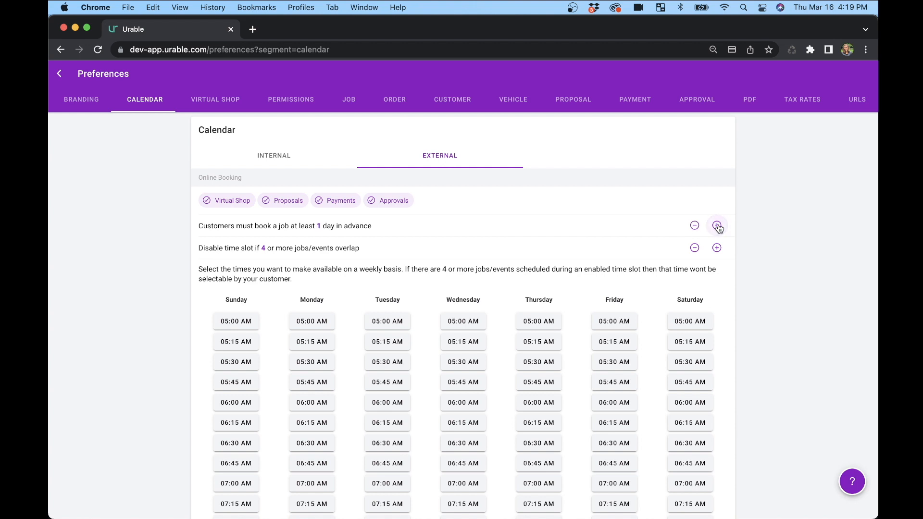
click(717, 226)
click(694, 225)
click(695, 225)
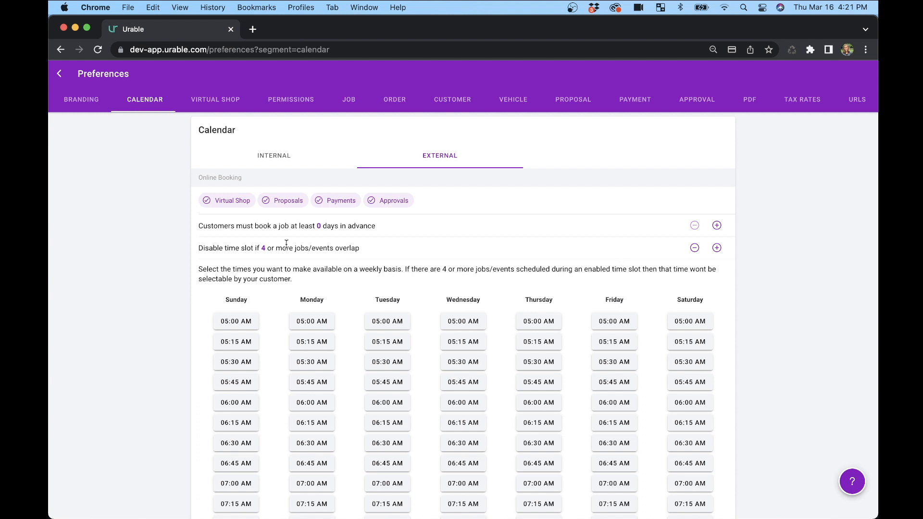
Step: Lower the number of overlapping jobs/events that disables a time slot, and return it to 4
click(695, 248)
click(694, 248)
click(694, 248)
click(717, 248)
click(716, 248)
click(716, 248)
Step: Make Monday's 09:00 AM and 10:00 AM time slots available for booking
scroll(402, 291, down, 10)
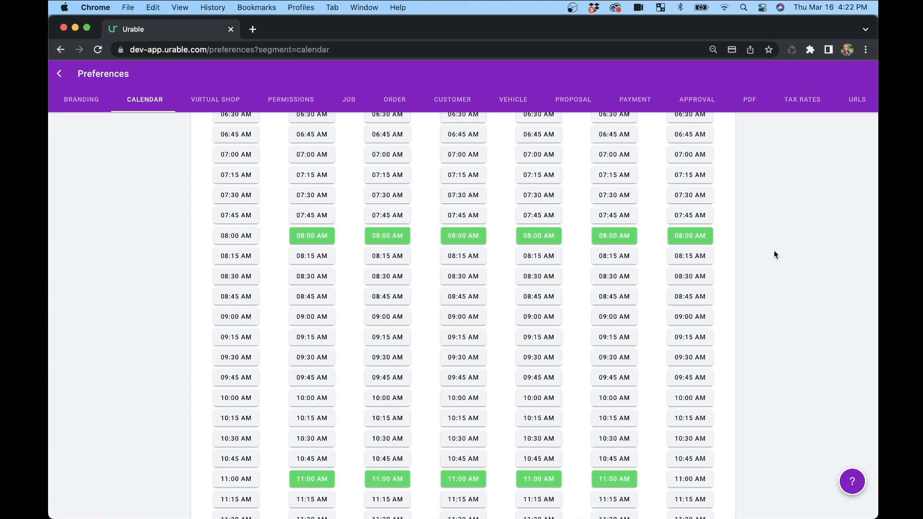
click(312, 319)
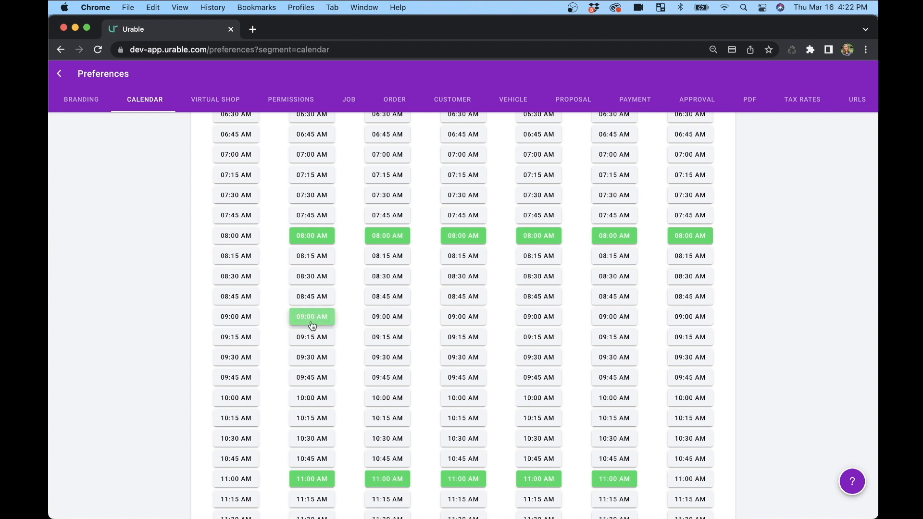
click(311, 398)
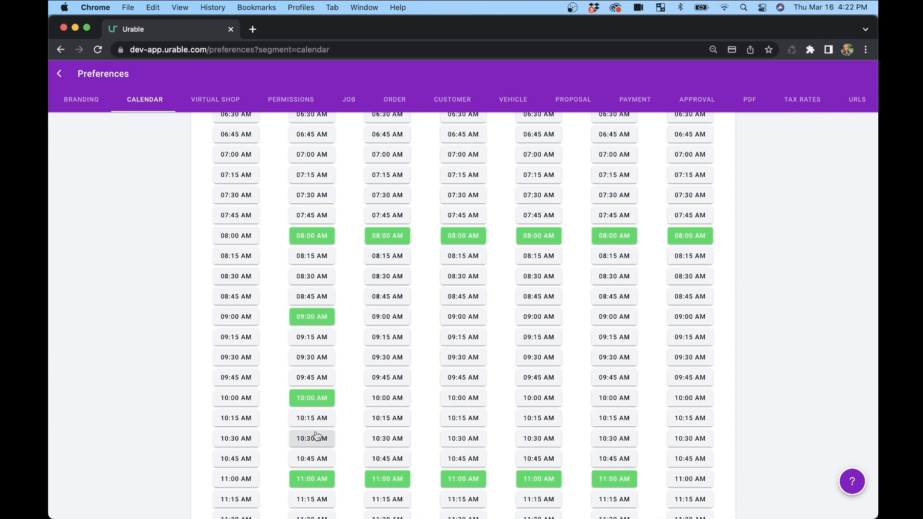
Step: Make the 09:00 AM and 10:00 AM time slots available on Tuesday, Wednesday and Thursday
scroll(316, 436, down, 10)
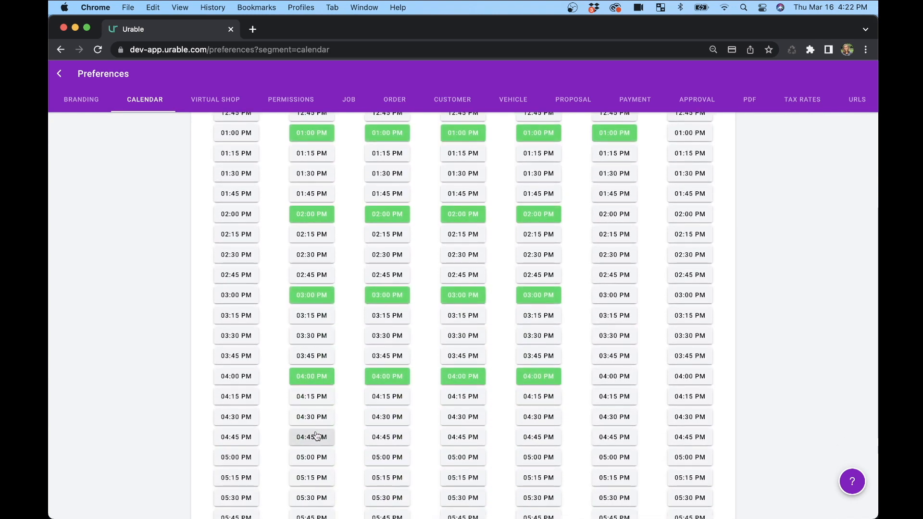
scroll(316, 436, up, 10)
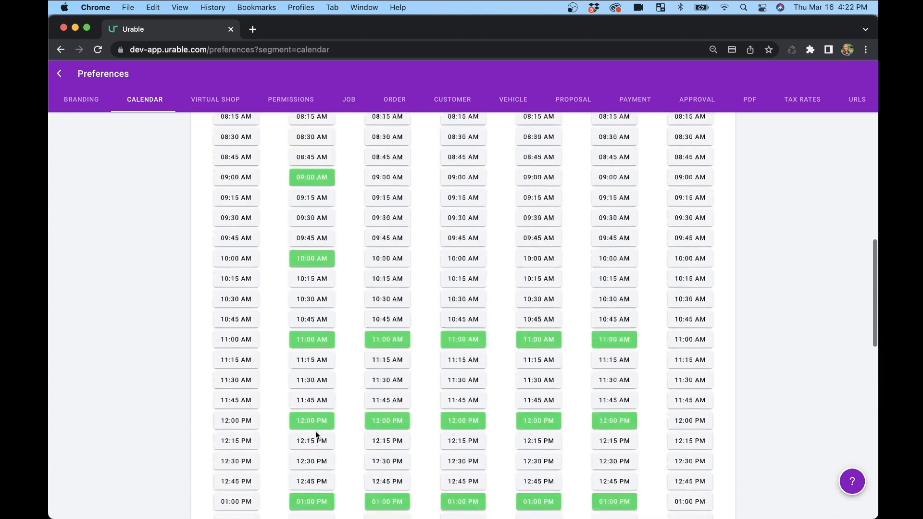
scroll(316, 436, up, 4)
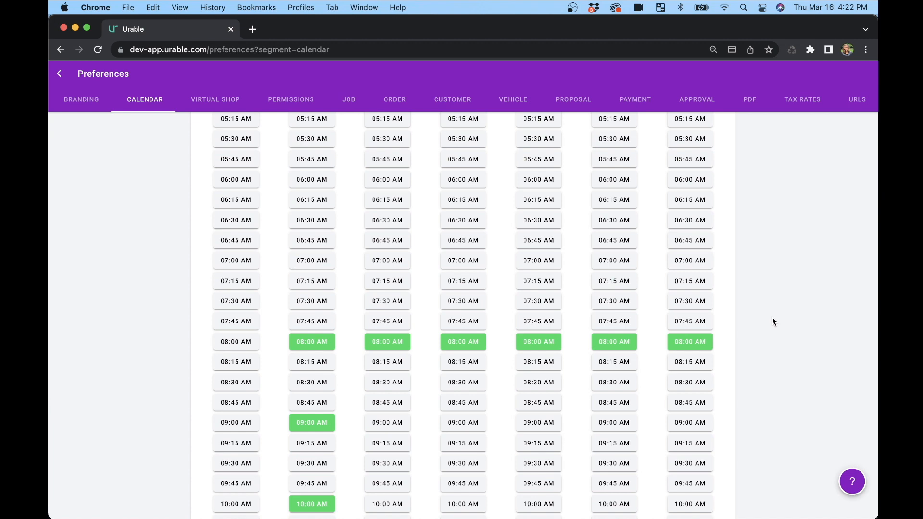
scroll(772, 318, down, 6)
click(404, 276)
click(387, 354)
click(459, 276)
click(468, 355)
click(548, 282)
click(541, 355)
Step: Enable all of Thursday's remaining 15-minute time slots between 08:15 AM and 10:45 AM
click(521, 221)
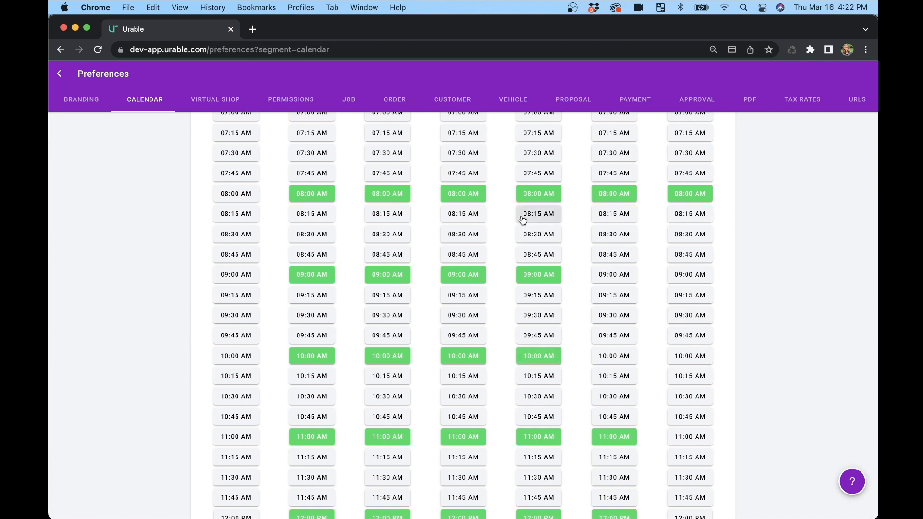
click(523, 234)
click(524, 255)
click(530, 295)
click(529, 315)
click(530, 335)
click(529, 375)
click(530, 397)
click(530, 414)
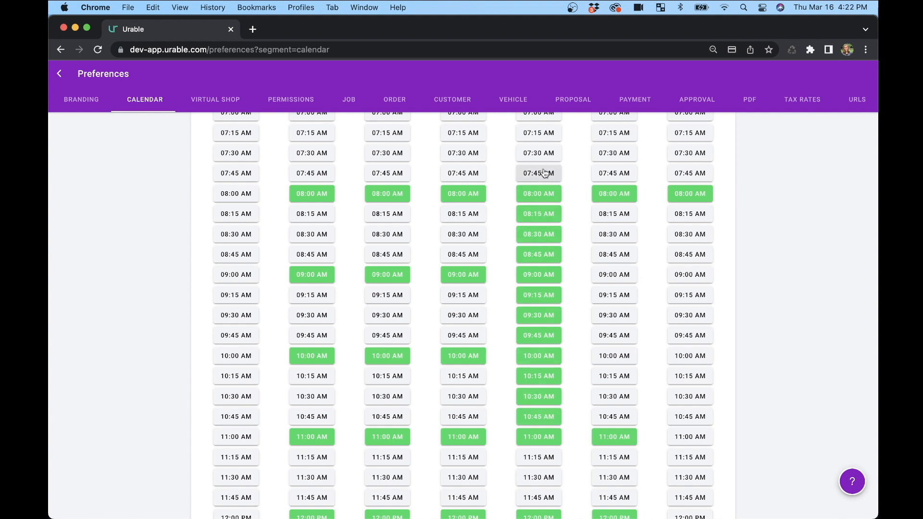
Step: Disable Thursday's 15-minute slots between 08:15 AM and 10:45 AM, keeping only the full-hour slots
click(540, 216)
click(537, 237)
click(537, 256)
click(536, 298)
click(538, 317)
click(539, 337)
click(546, 321)
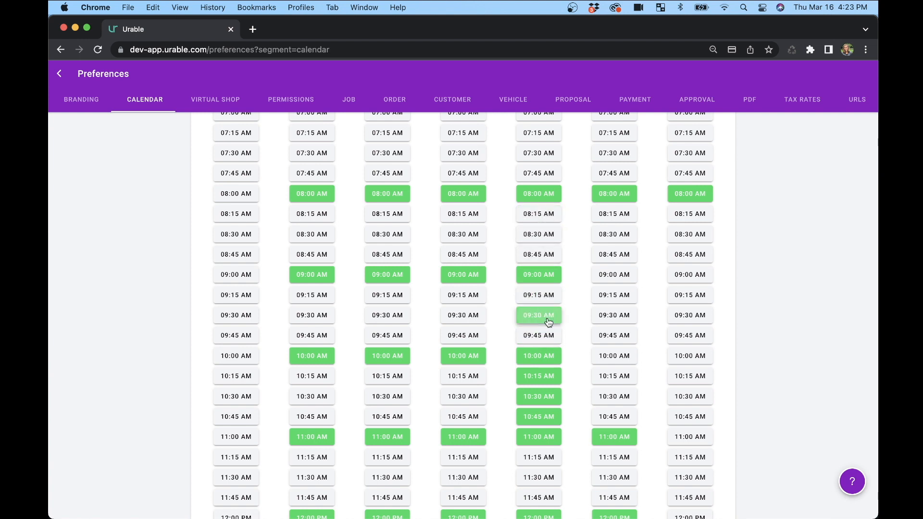
click(544, 377)
click(543, 416)
click(543, 396)
click(545, 321)
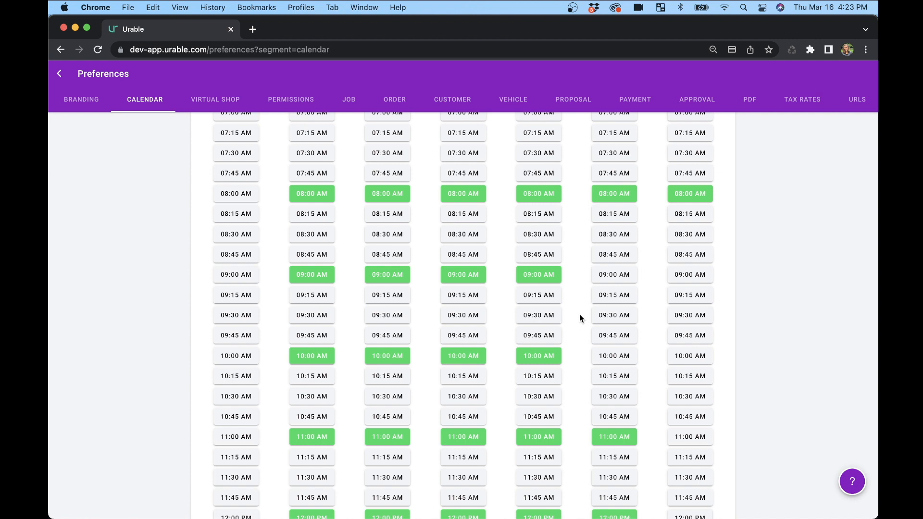
Step: Disable the 09:00 AM and 10:00 AM time slots from Monday through Thursday
click(318, 275)
click(385, 275)
click(454, 277)
click(538, 275)
click(308, 356)
click(402, 356)
click(456, 356)
click(539, 356)
Step: Disable the 11:00 AM time slot from Monday through Friday
click(315, 435)
click(387, 438)
click(463, 437)
click(538, 437)
click(610, 436)
Step: Review the weekly available time slots together with the overlapping jobs/events limit
scroll(614, 399, up, 2)
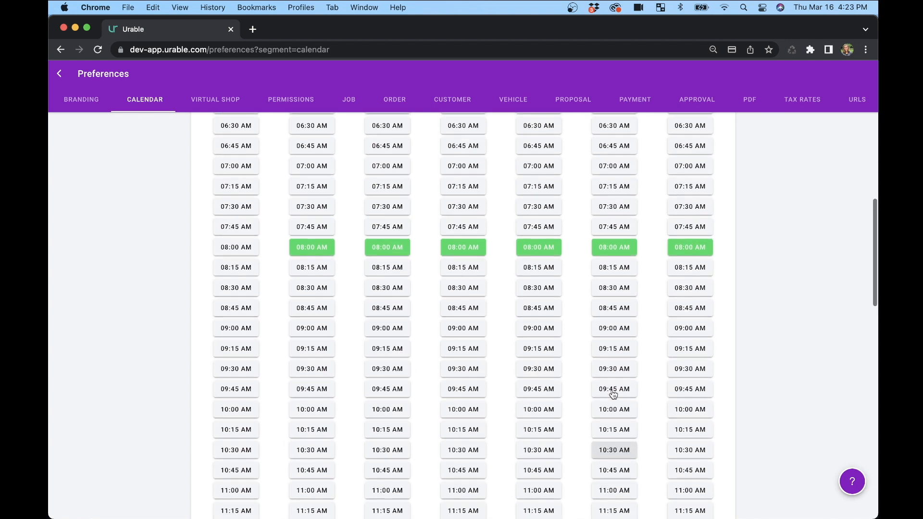
scroll(614, 394, up, 1)
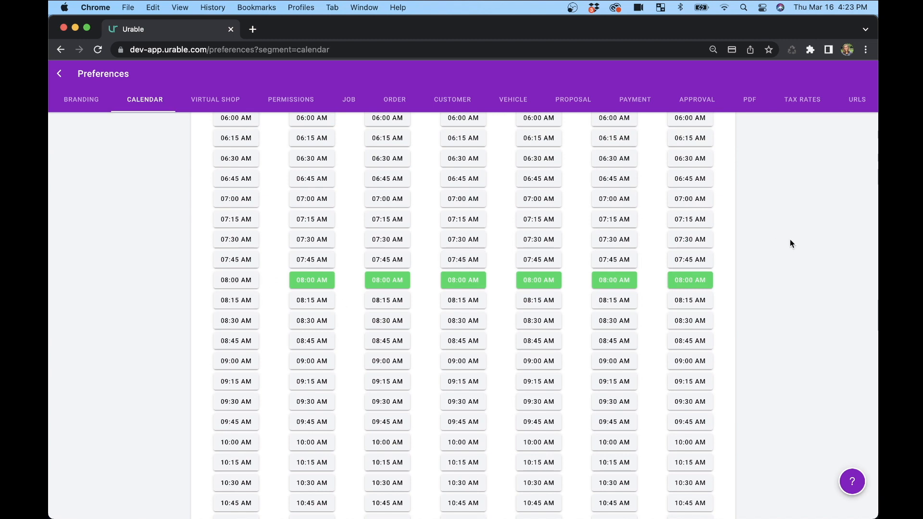
scroll(762, 327, down, 7)
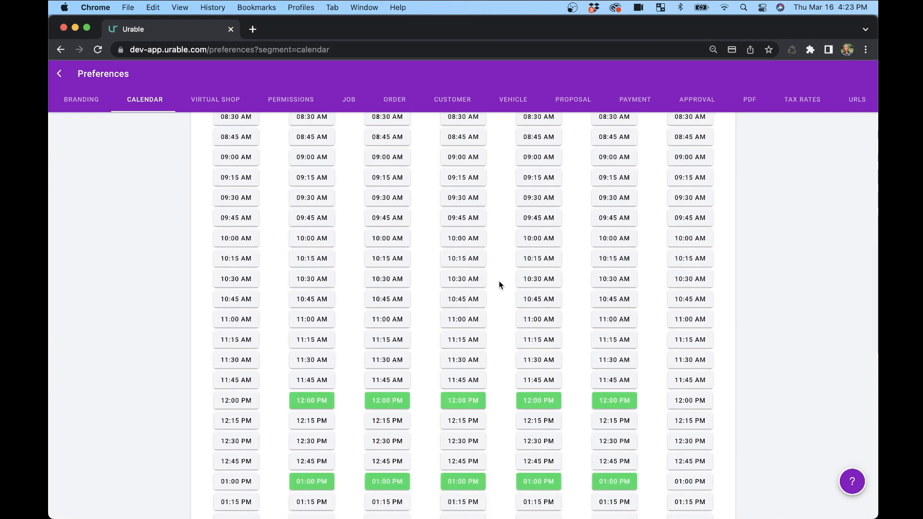
scroll(500, 285, up, 7)
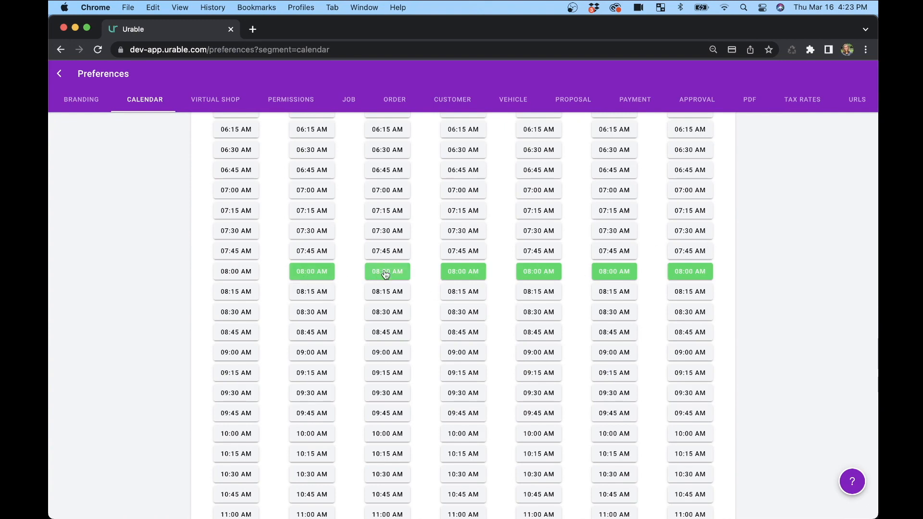
scroll(621, 273, up, 6)
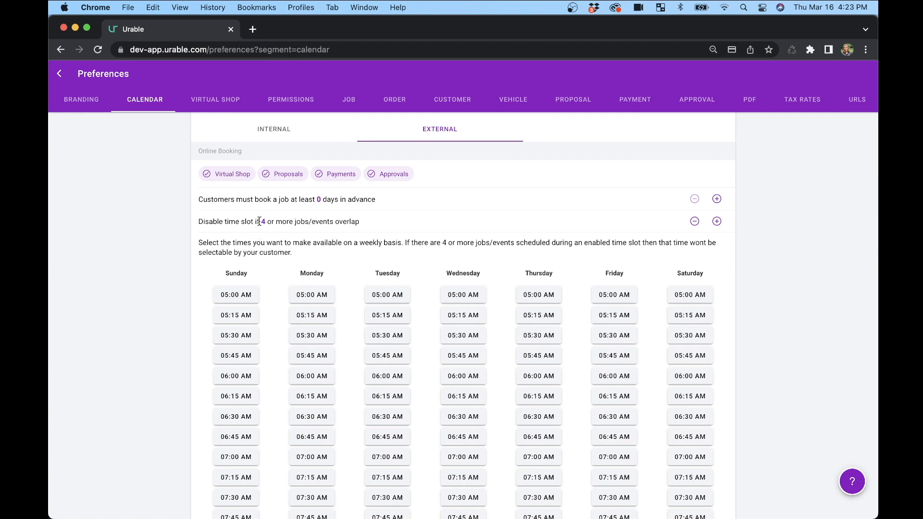
scroll(267, 309, down, 6)
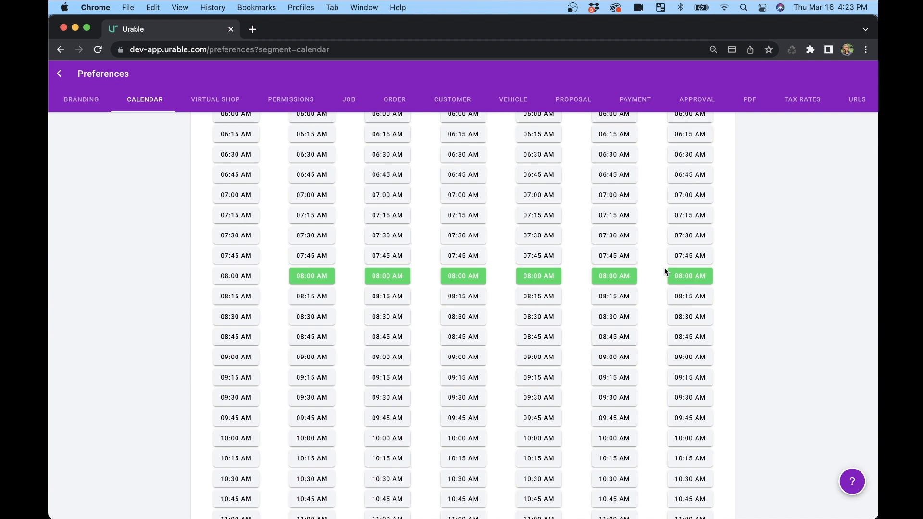
scroll(664, 267, down, 6)
scroll(664, 268, up, 5)
scroll(348, 348, down, 5)
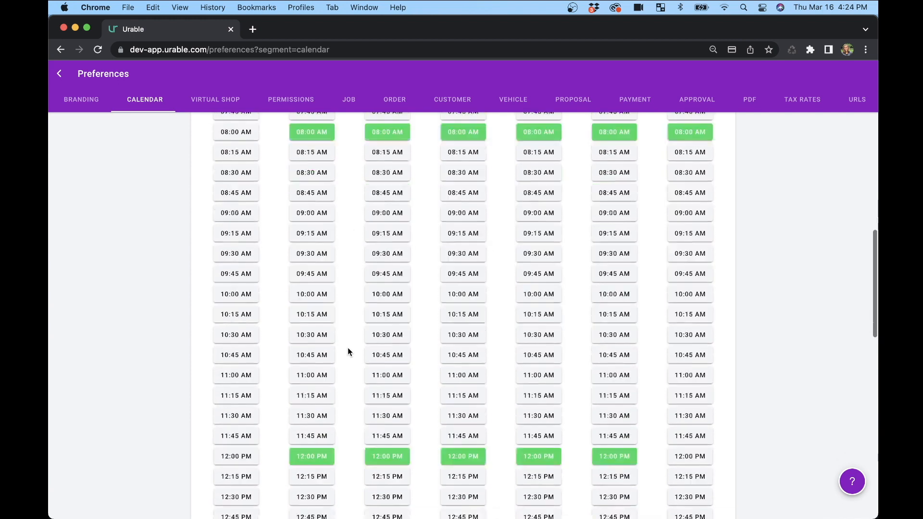
scroll(341, 279, up, 6)
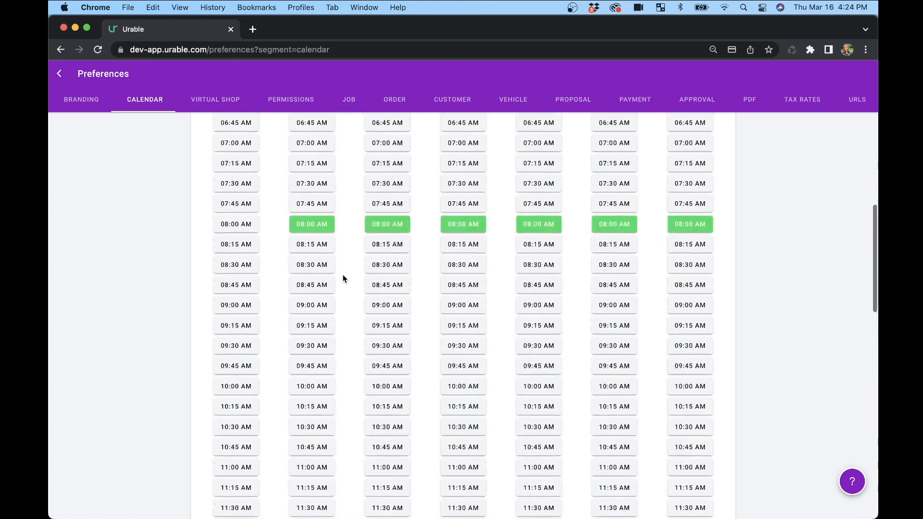
scroll(345, 331, down, 2)
scroll(344, 330, down, 2)
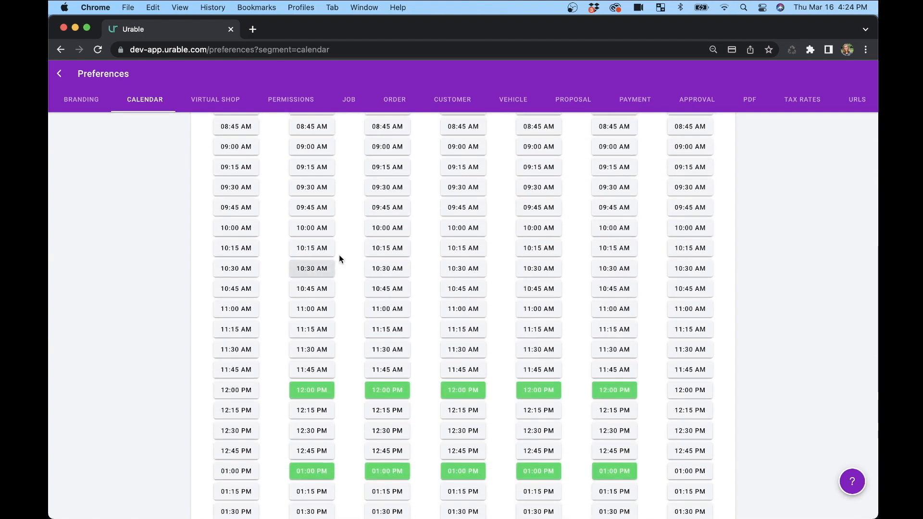
Step: Make Monday's 08:15, 08:30, 08:45, 09:00, 09:30, 10:00 and 11:00 AM time slots available
scroll(359, 257, up, 3)
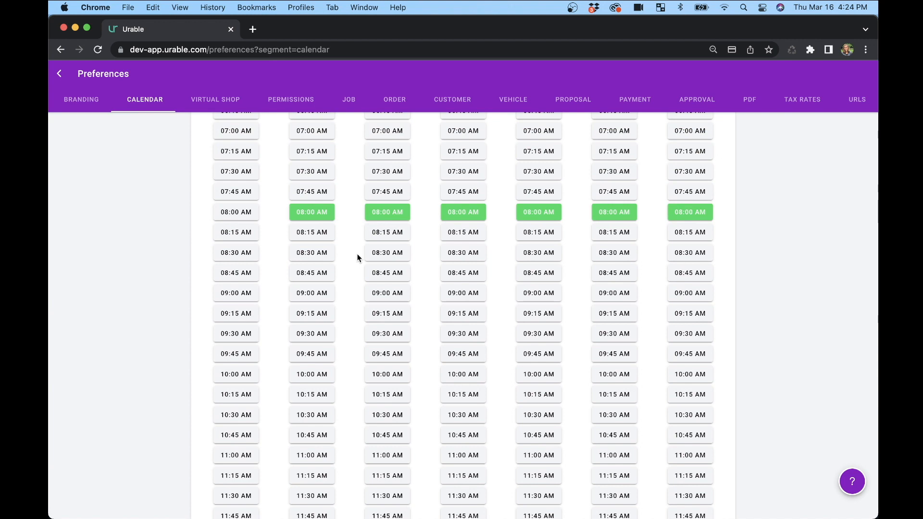
click(321, 293)
click(317, 373)
click(313, 454)
click(309, 252)
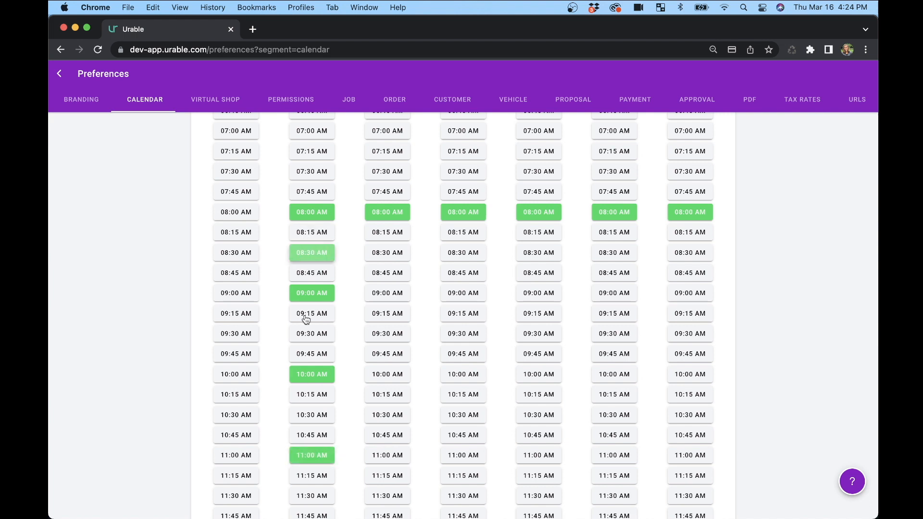
click(309, 334)
click(311, 233)
click(311, 273)
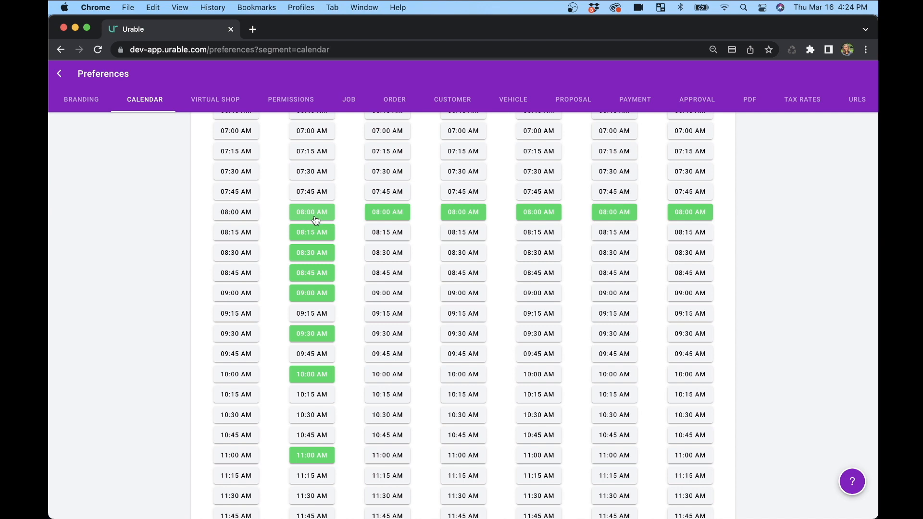
Step: Lower the number of overlapping jobs/events that disables a time slot by one
scroll(315, 220, up, 7)
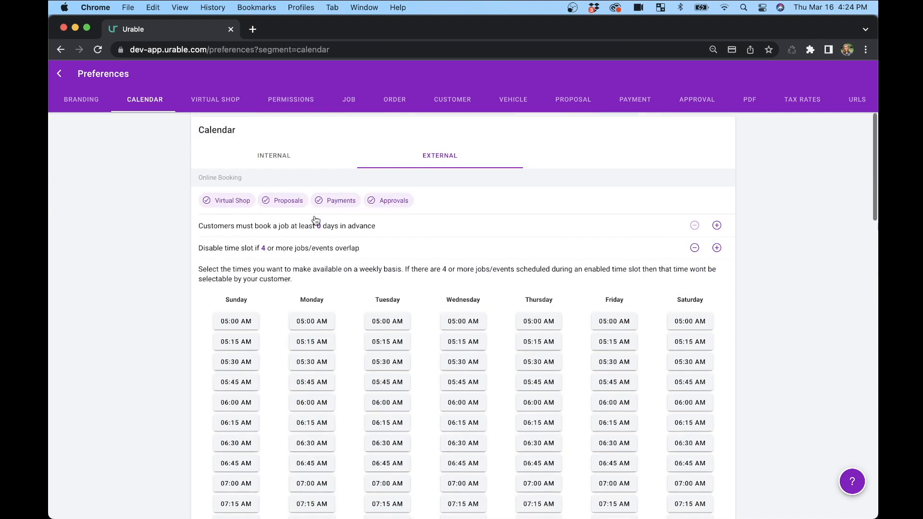
click(694, 248)
Step: Make Monday's 04:30 PM time slot available for booking
scroll(767, 303, down, 4)
scroll(766, 304, down, 3)
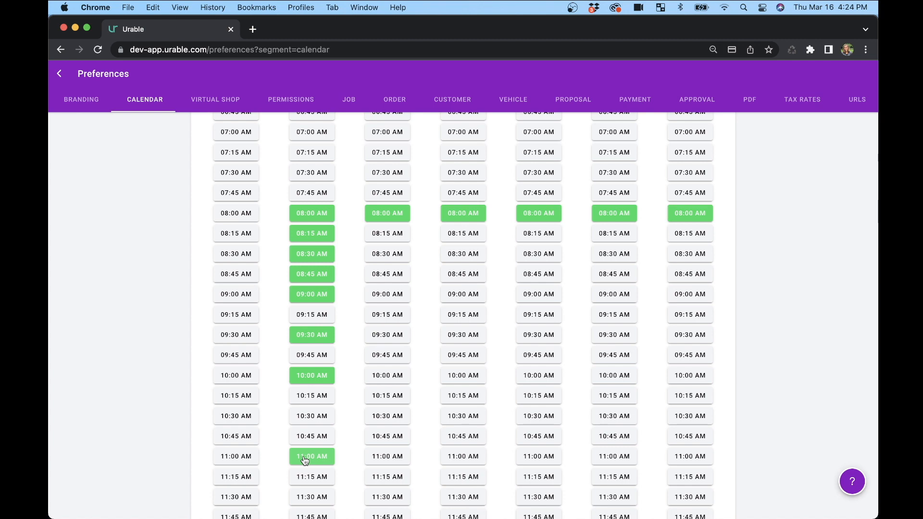
scroll(305, 460, down, 10)
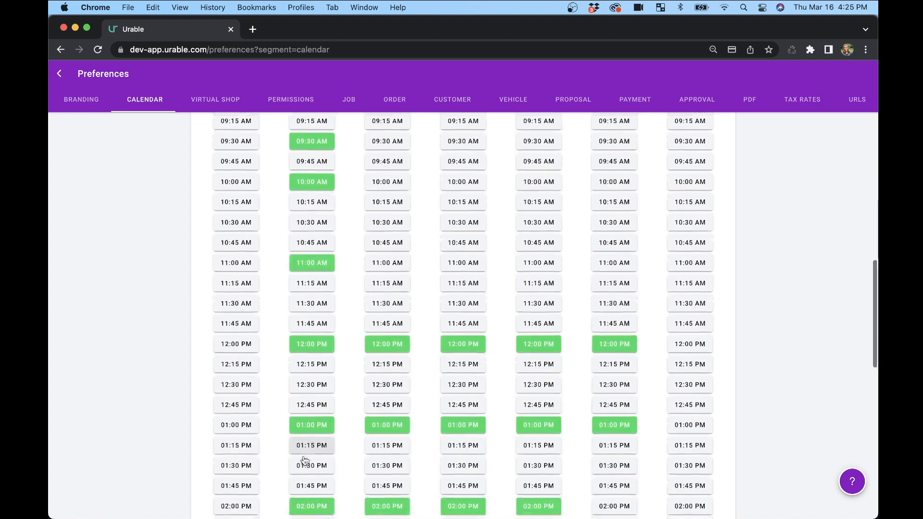
scroll(304, 459, down, 3)
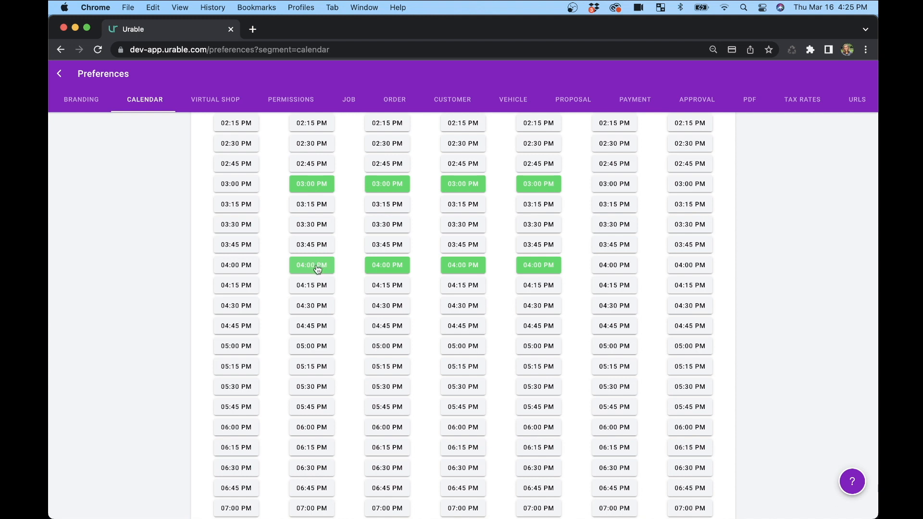
click(310, 306)
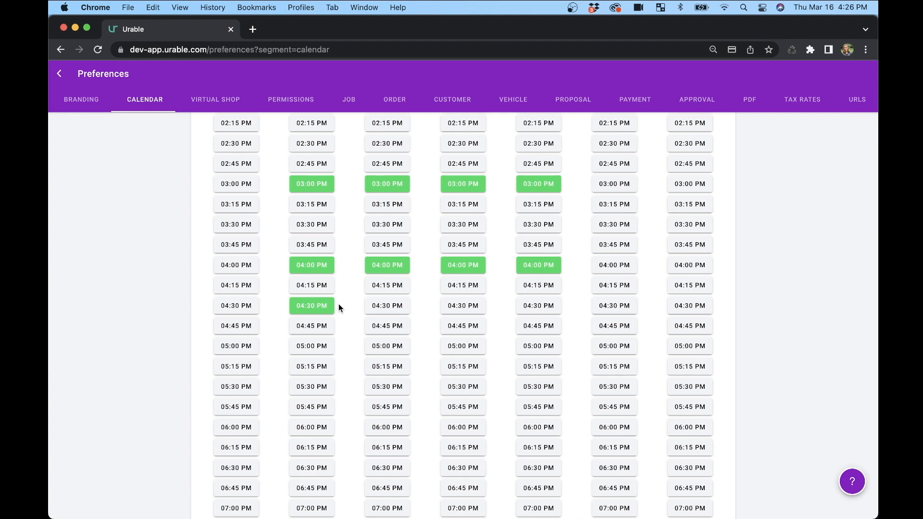
Step: Open the internal calendar preferences and review the Hours settings for increment and time range
scroll(338, 307, up, 20)
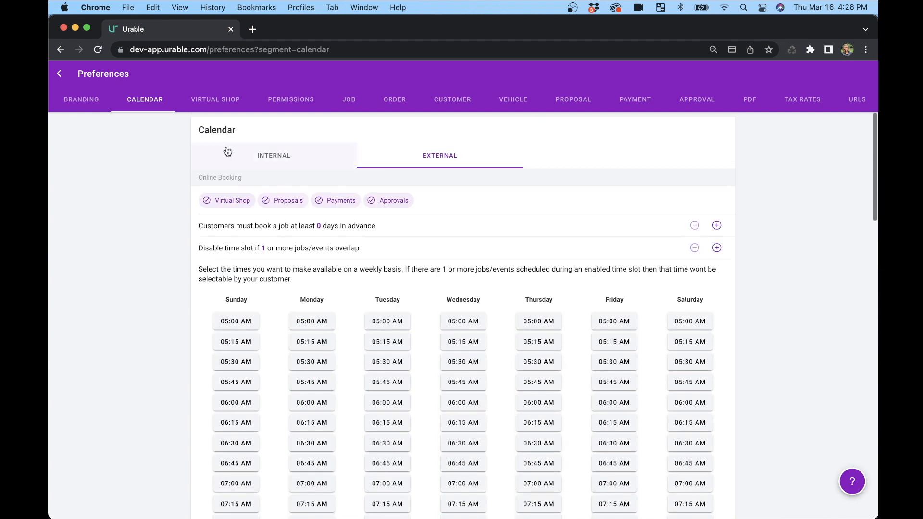
click(256, 155)
scroll(266, 279, down, 10)
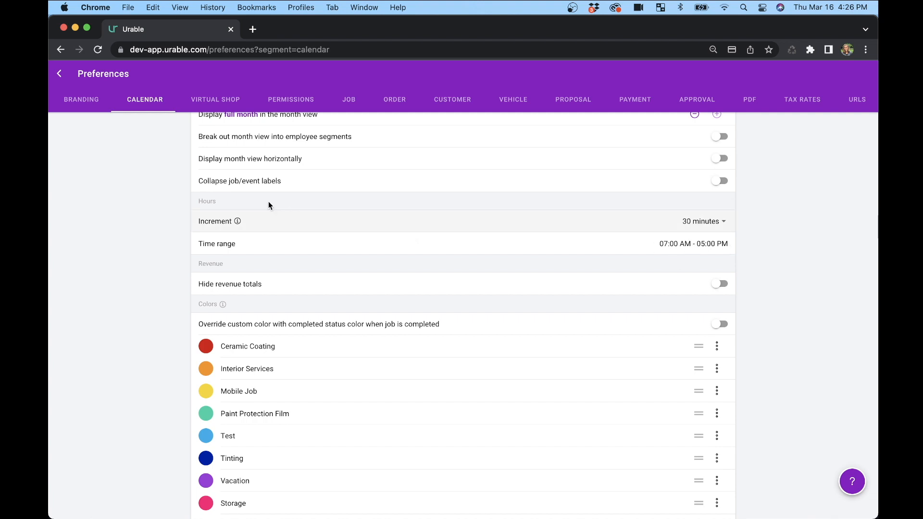
Step: Return to the external calendar preferences and review the weekly online booking time slots enabled for each day
click(215, 107)
click(165, 100)
click(397, 168)
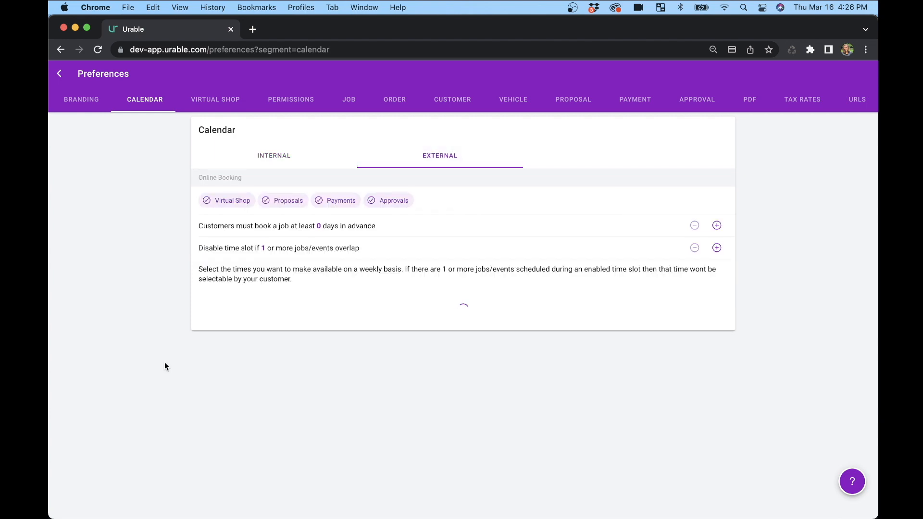
scroll(162, 367, down, 10)
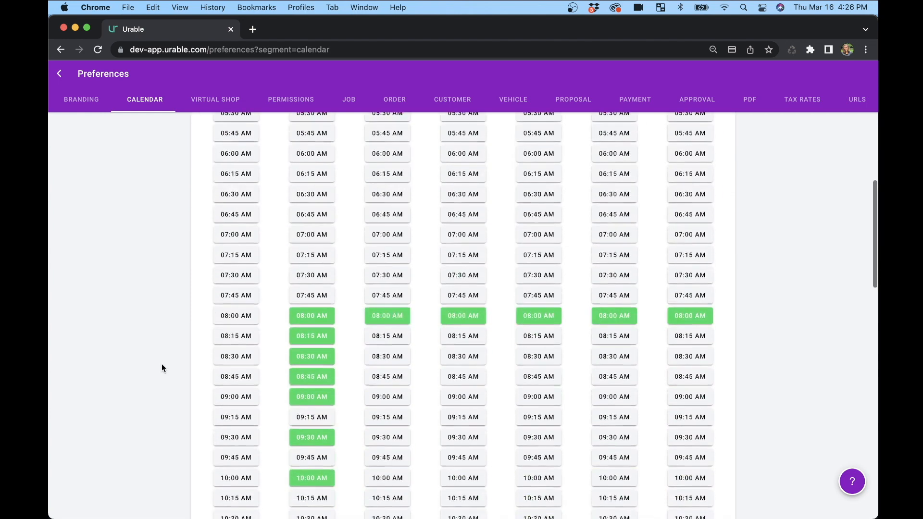
scroll(161, 368, down, 2)
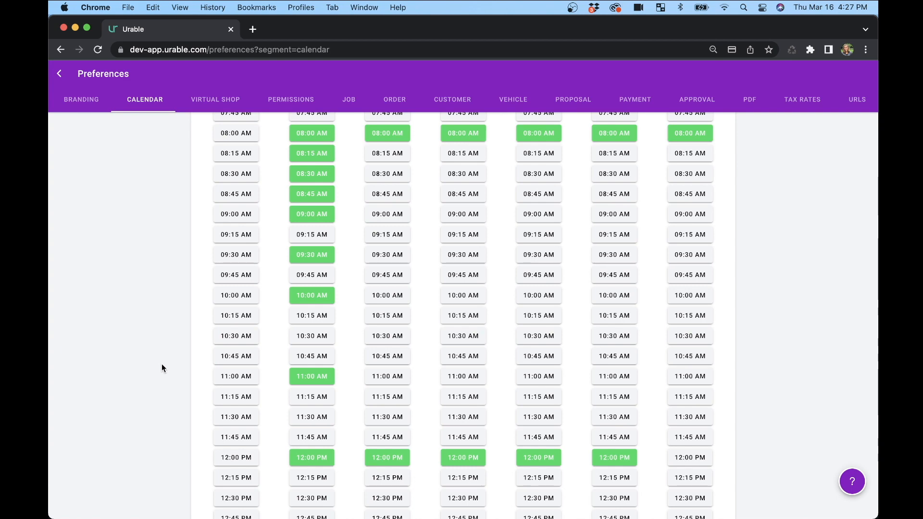
scroll(162, 368, up, 3)
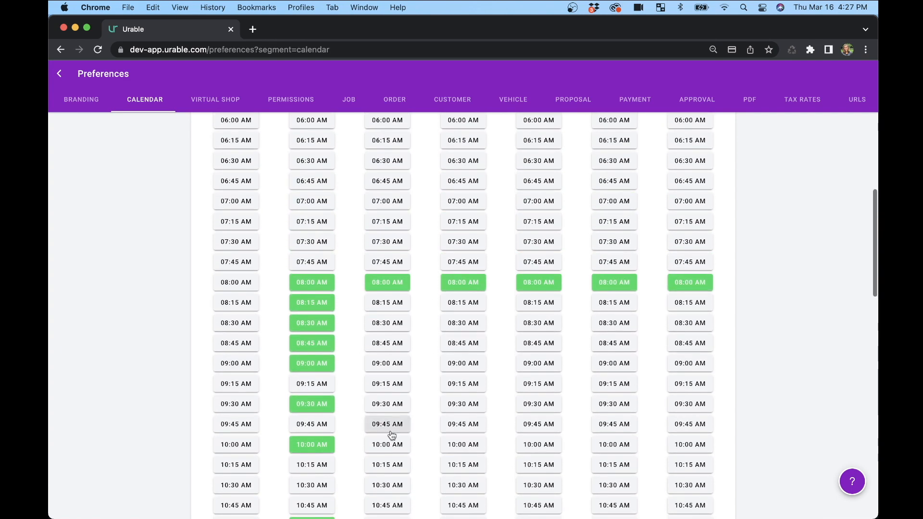